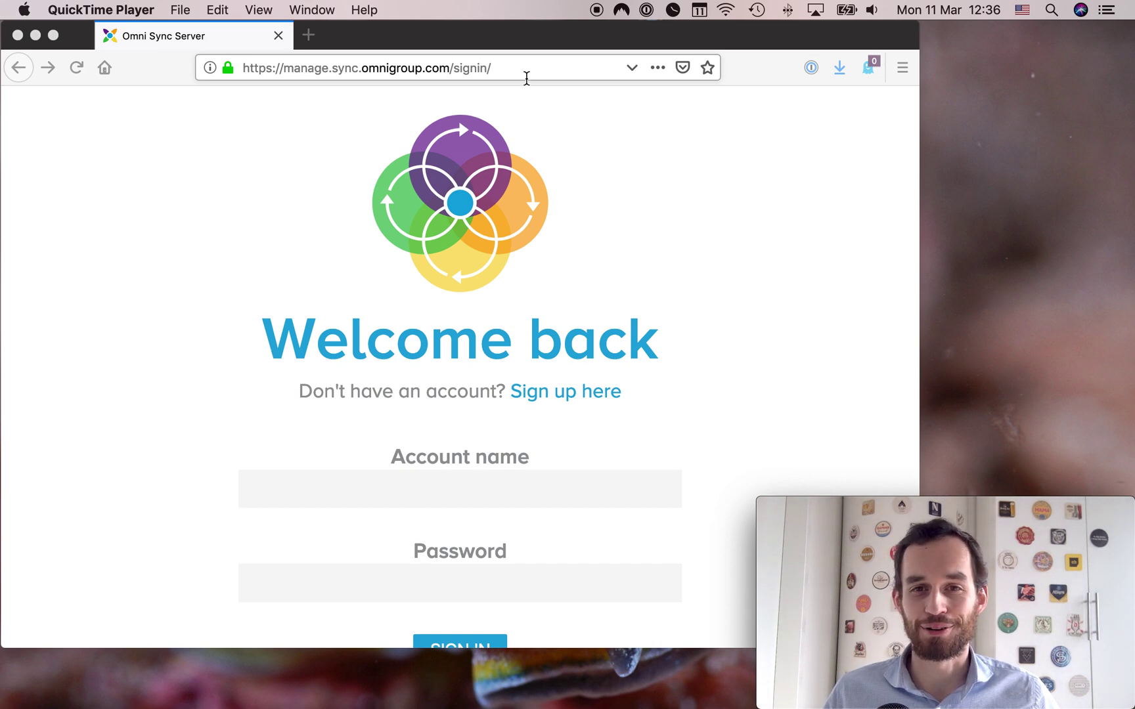
Step: Sign in to Omni Sync Server using the saved 1Password login
click(451, 488)
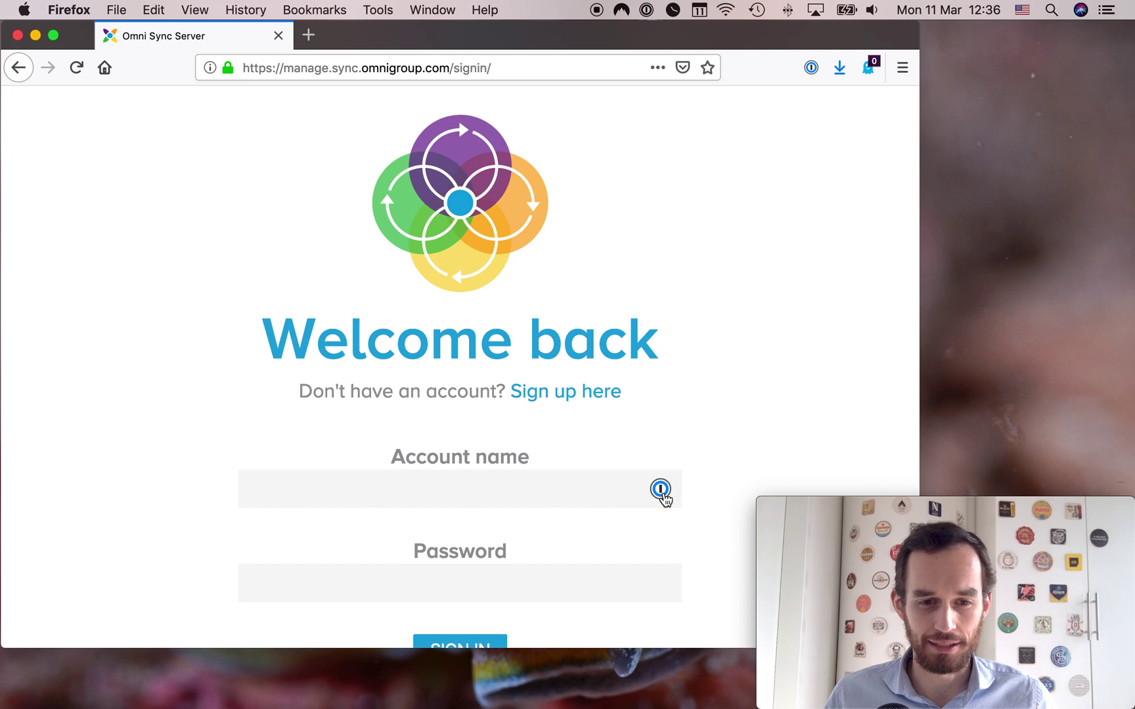
click(660, 489)
click(525, 437)
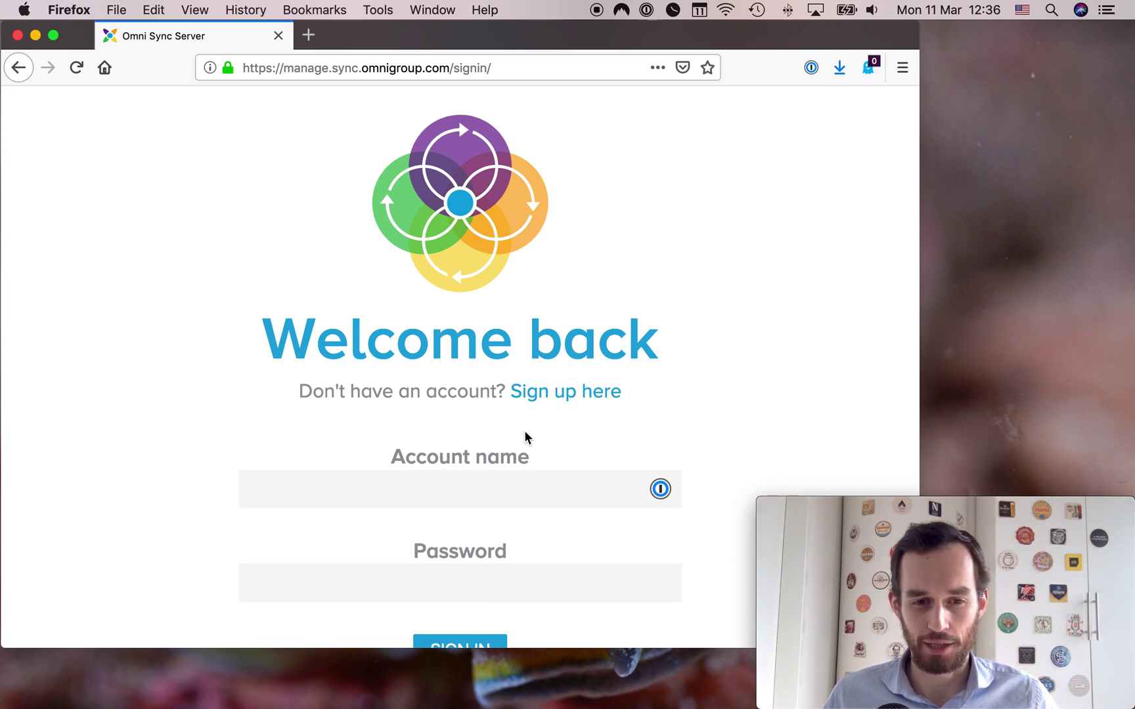
key(super+backslash)
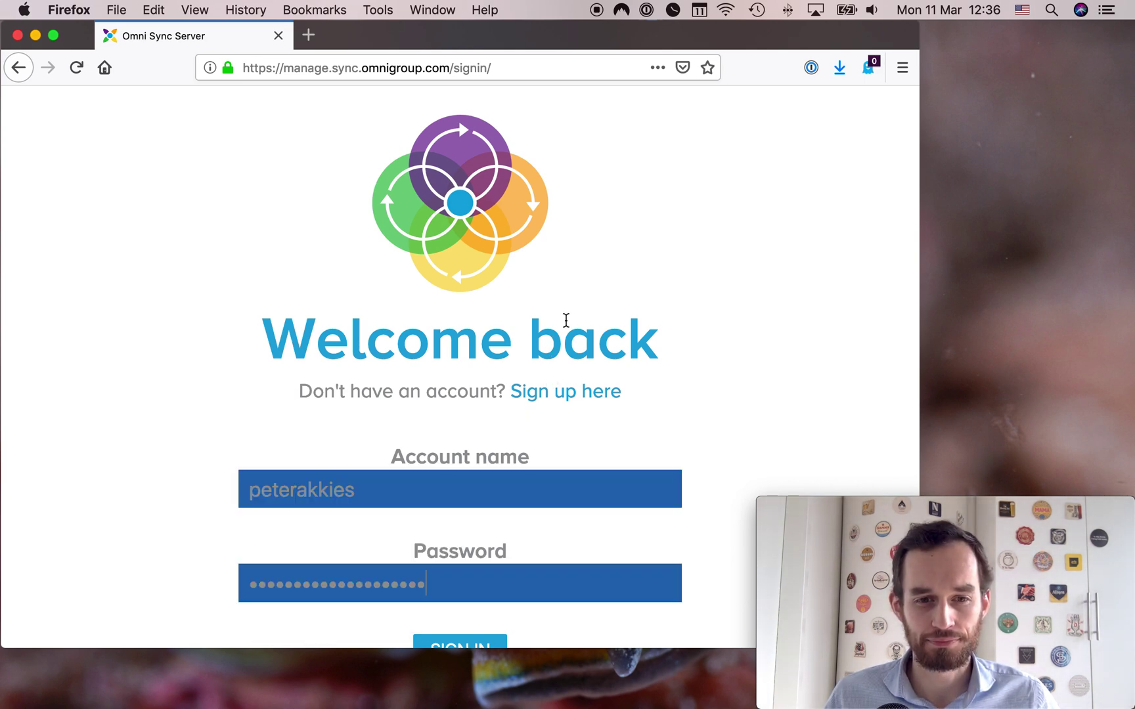
click(489, 642)
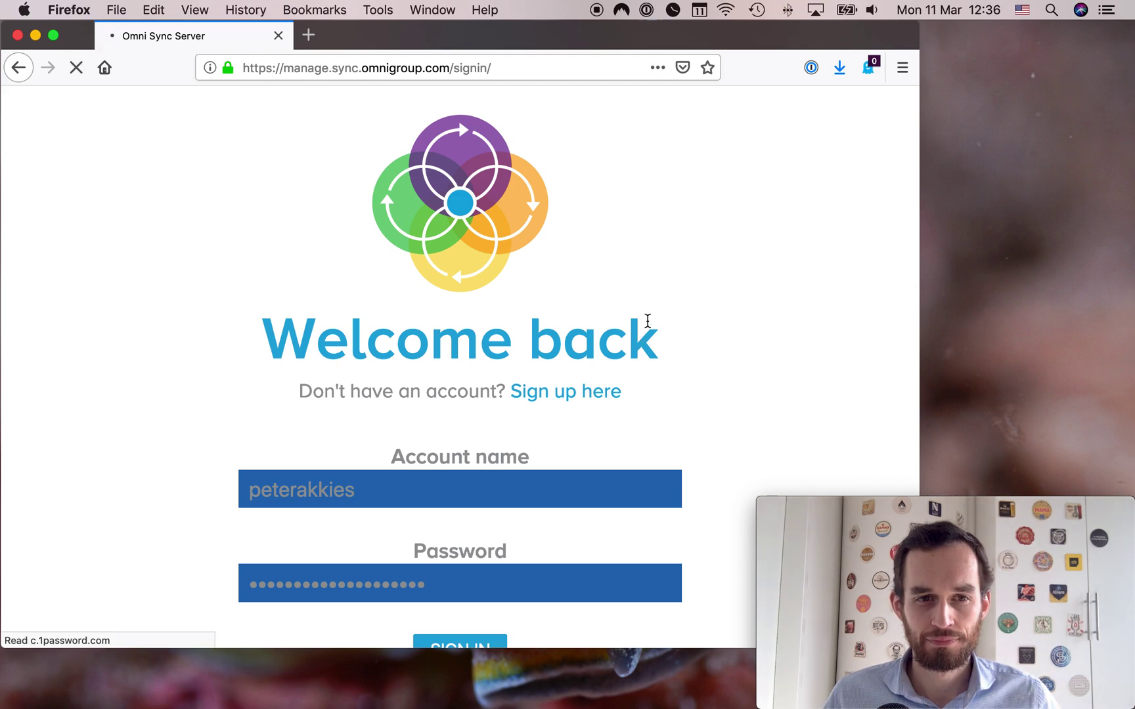
Step: Scroll the Manage page down to the Mail Drop to Inbox section
scroll(685, 331, down, 3)
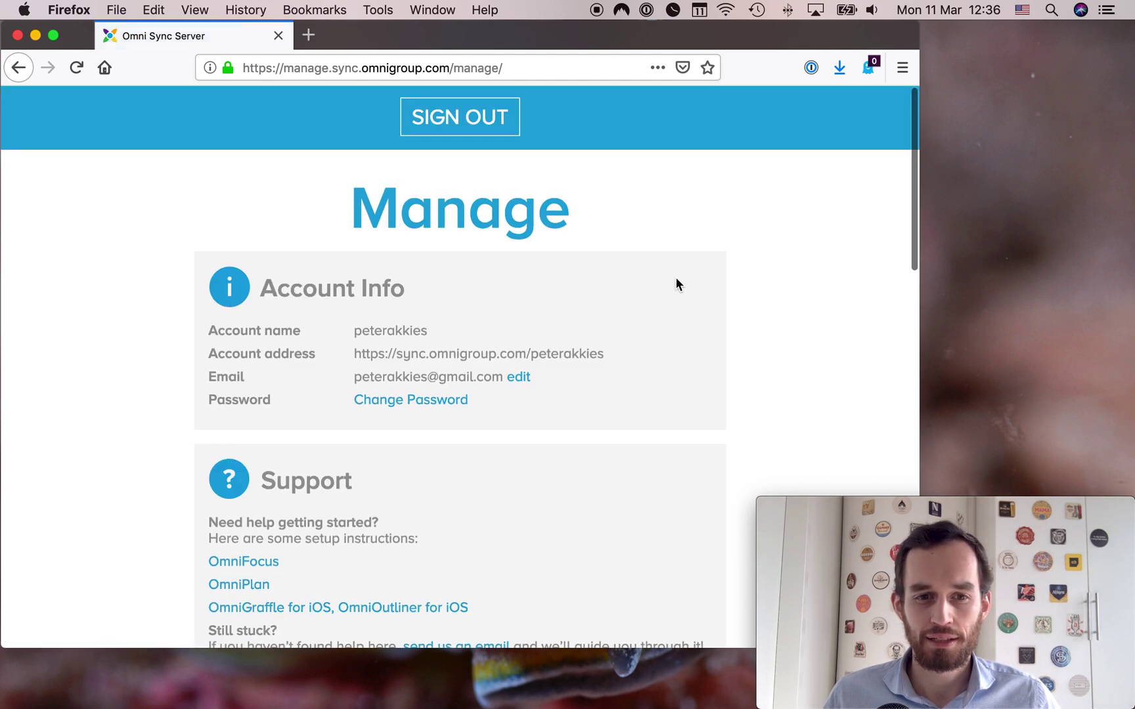
scroll(684, 269, down, 10)
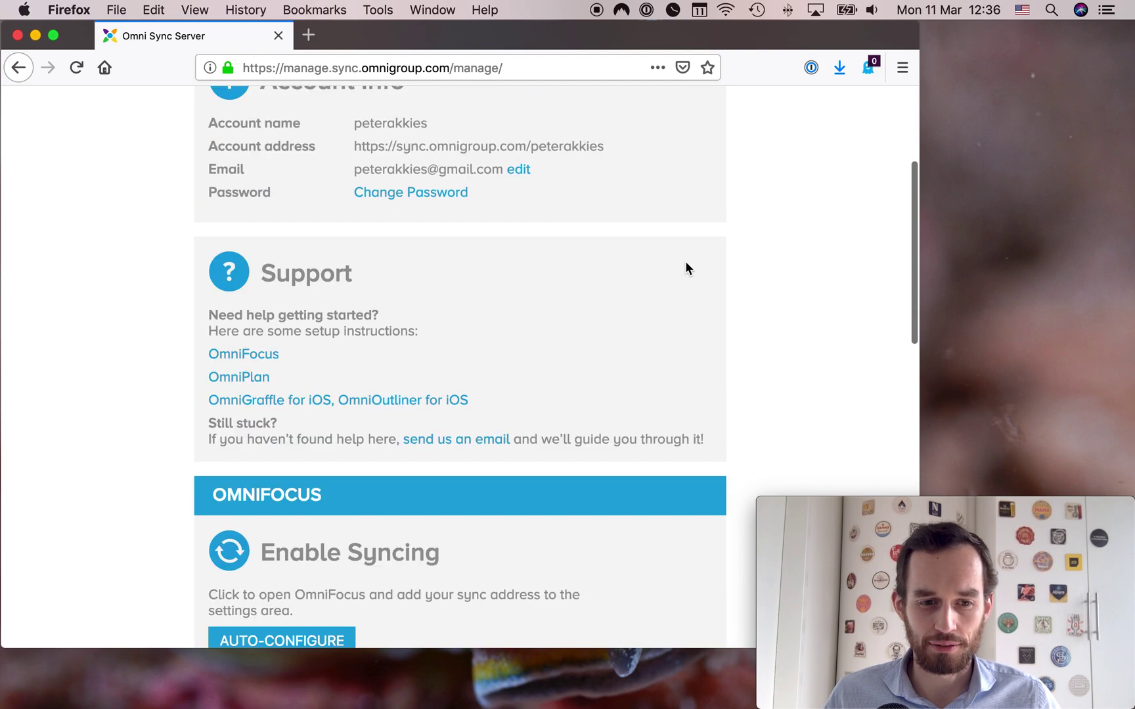
scroll(685, 258, down, 7)
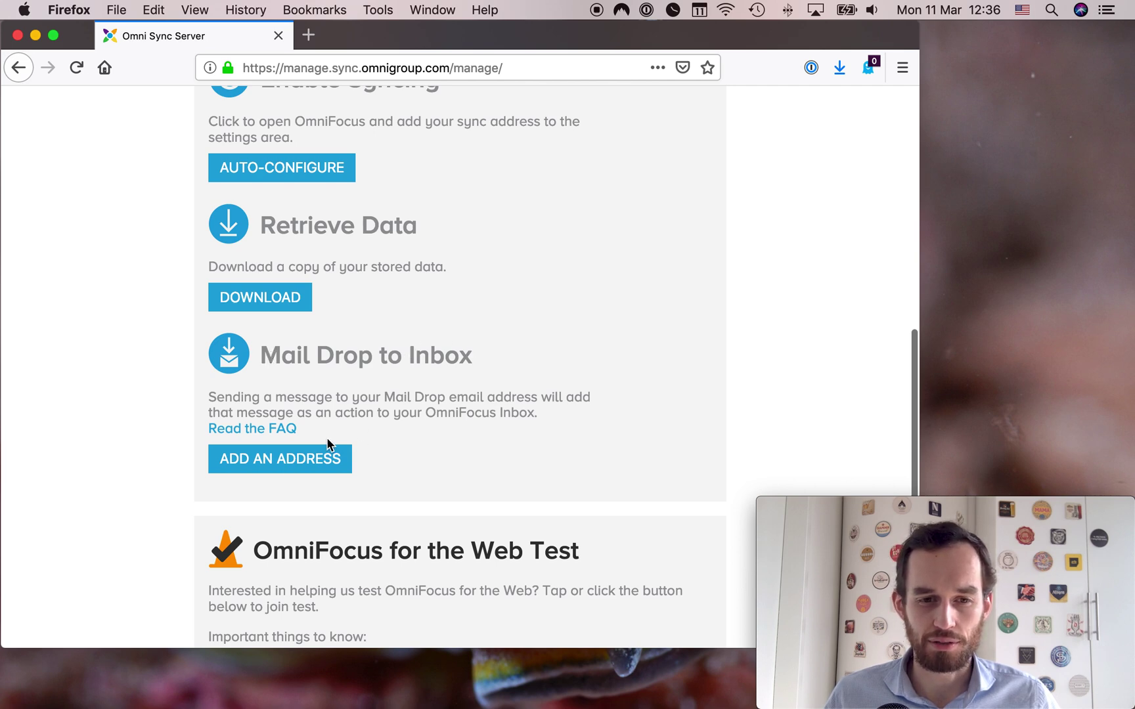
Step: Add a new Mail Drop address, copy it to the clipboard, and minimise Firefox
click(294, 457)
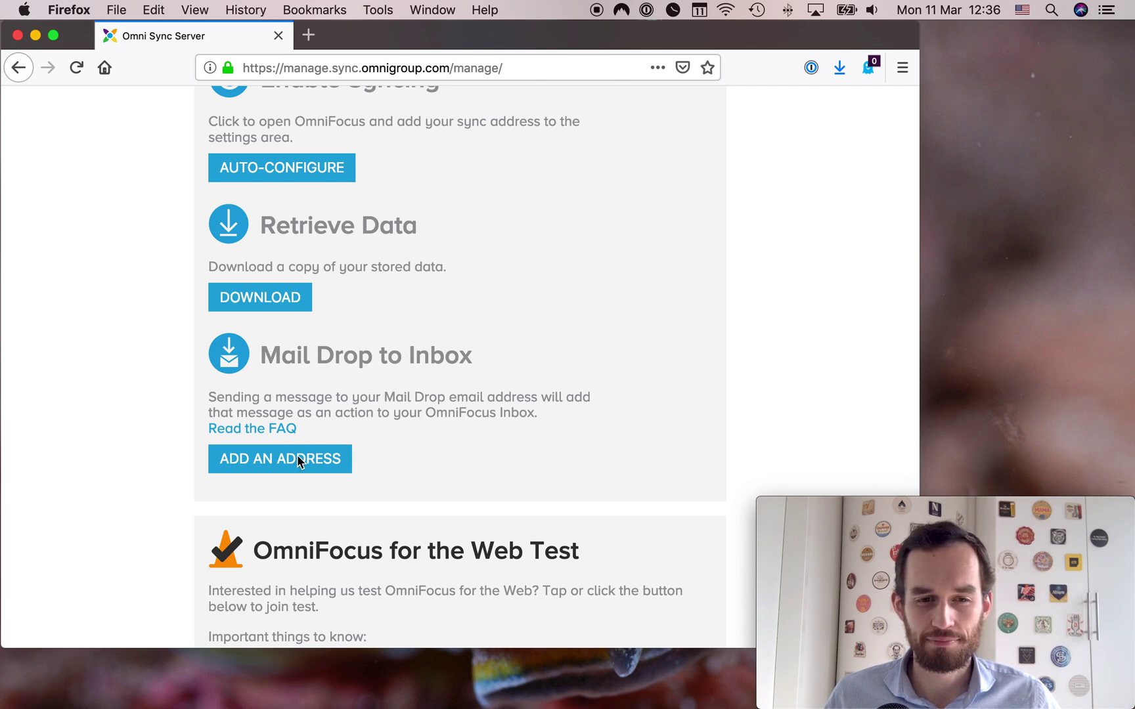
scroll(337, 394, down, 3)
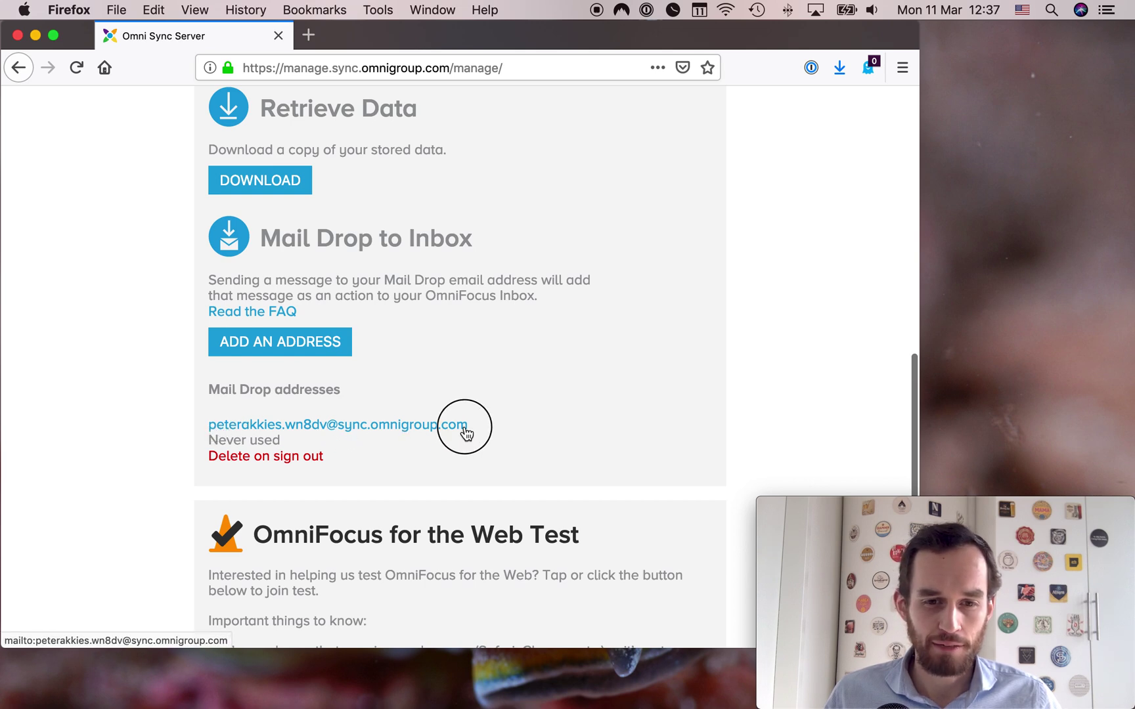
drag(465, 429, 207, 427)
key(super+c)
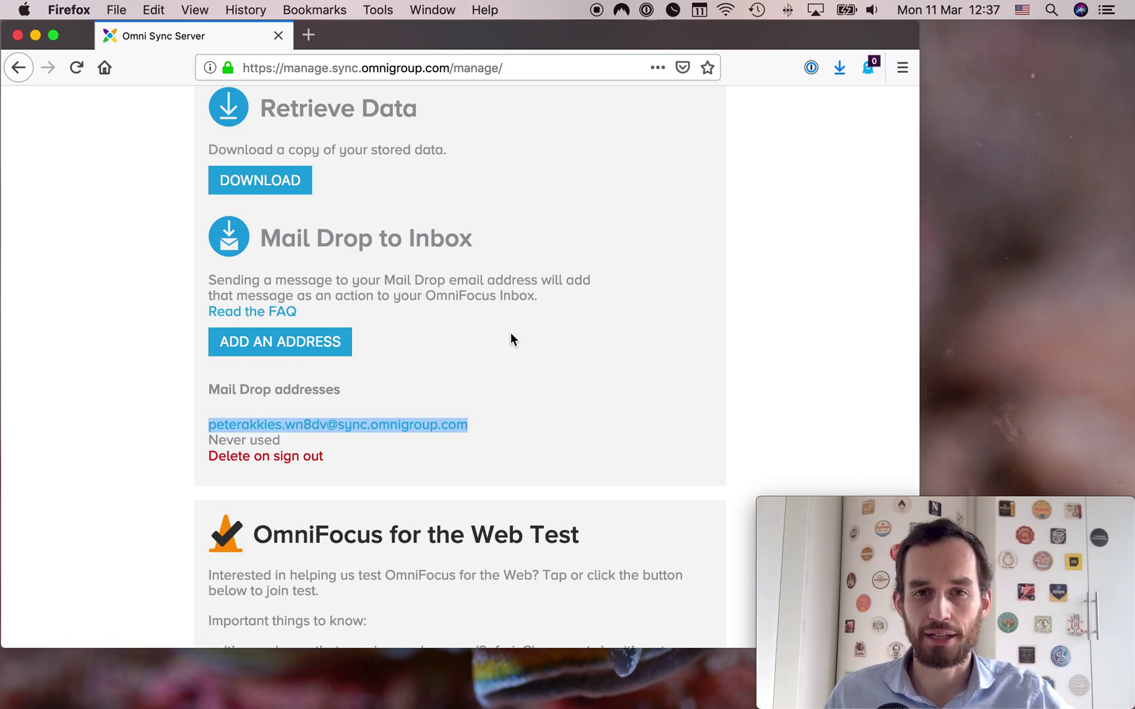
click(652, 319)
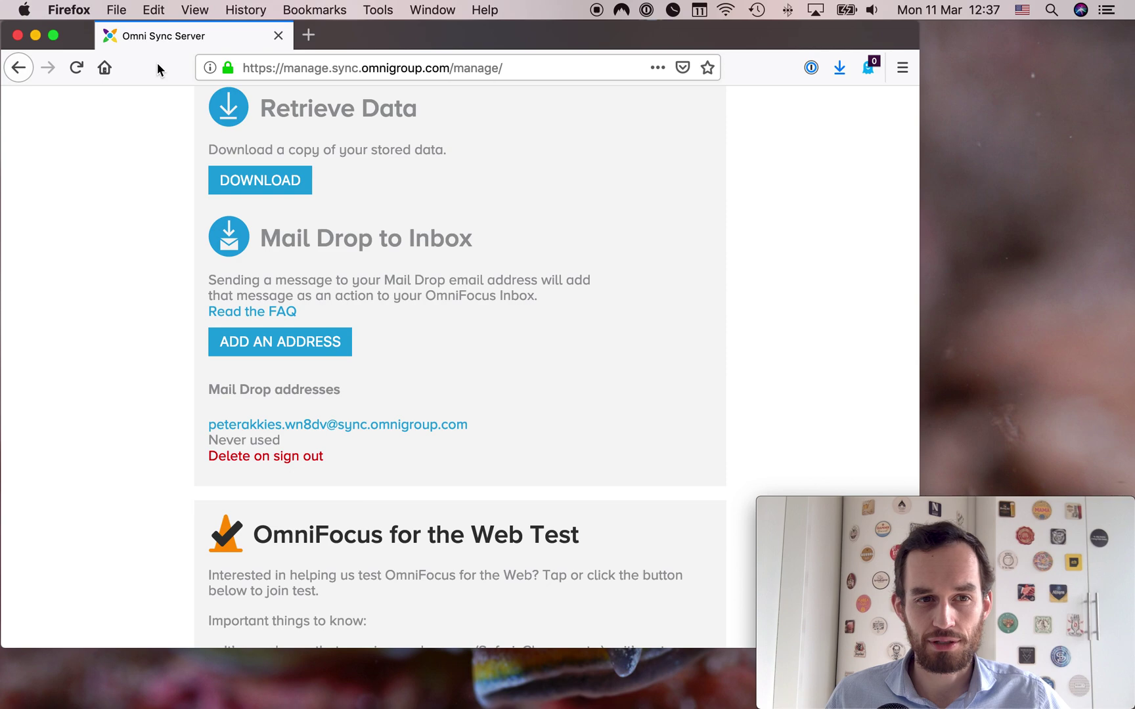
click(36, 36)
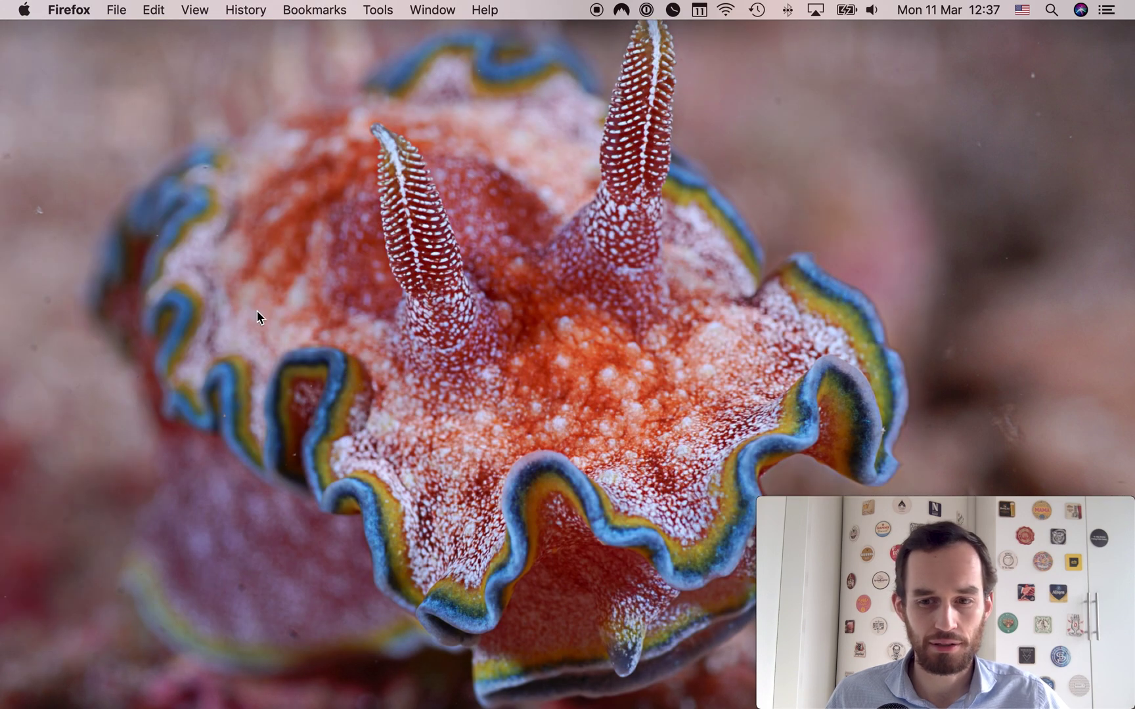
Step: Restore Mail from the Dock and focus the Toastmasters Europe 'Time for membership renewals!' email
mouse_move(2, 473)
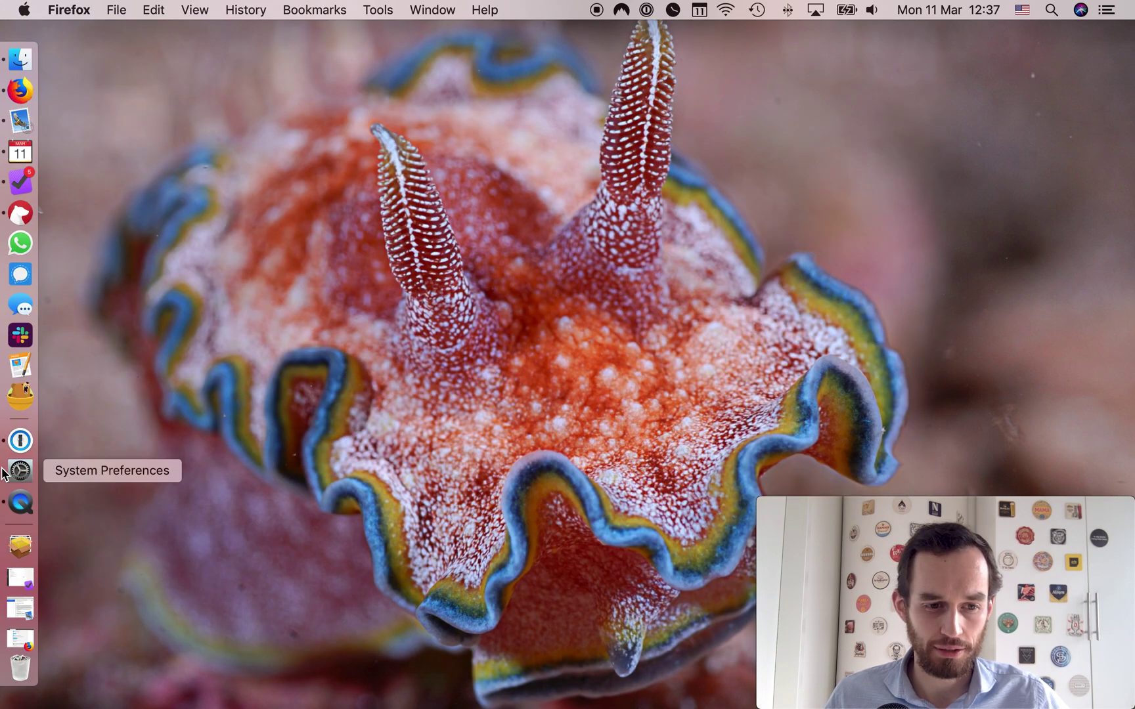
click(2, 609)
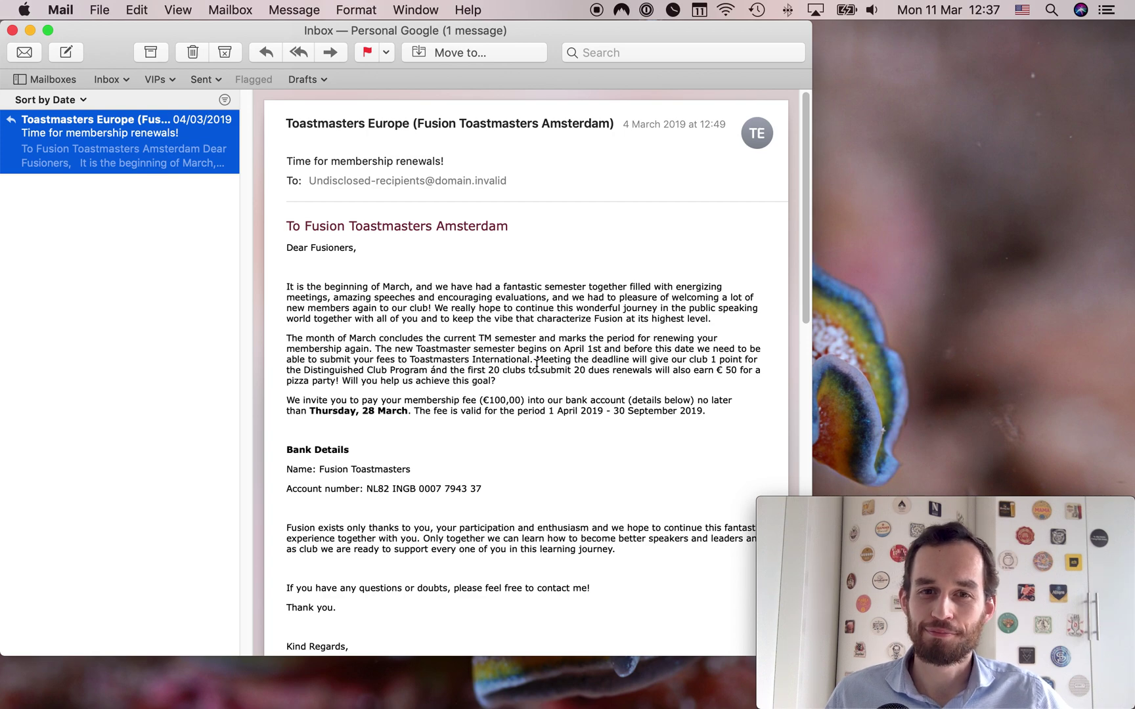
click(576, 276)
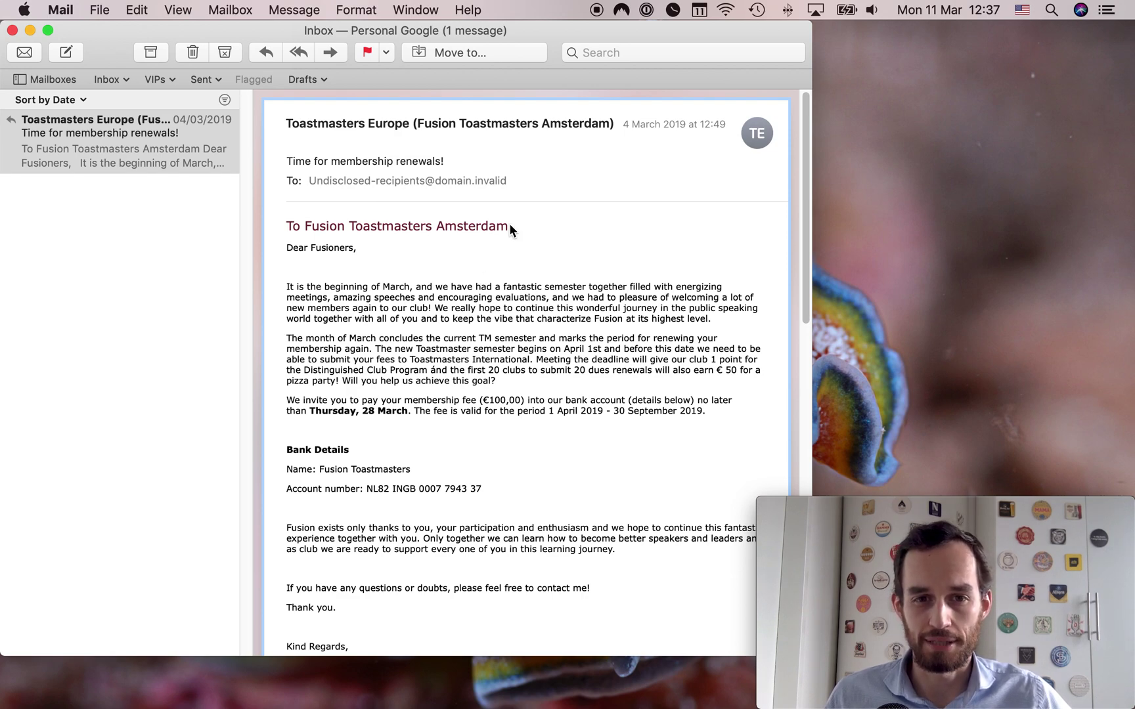
mouse_move(535, 191)
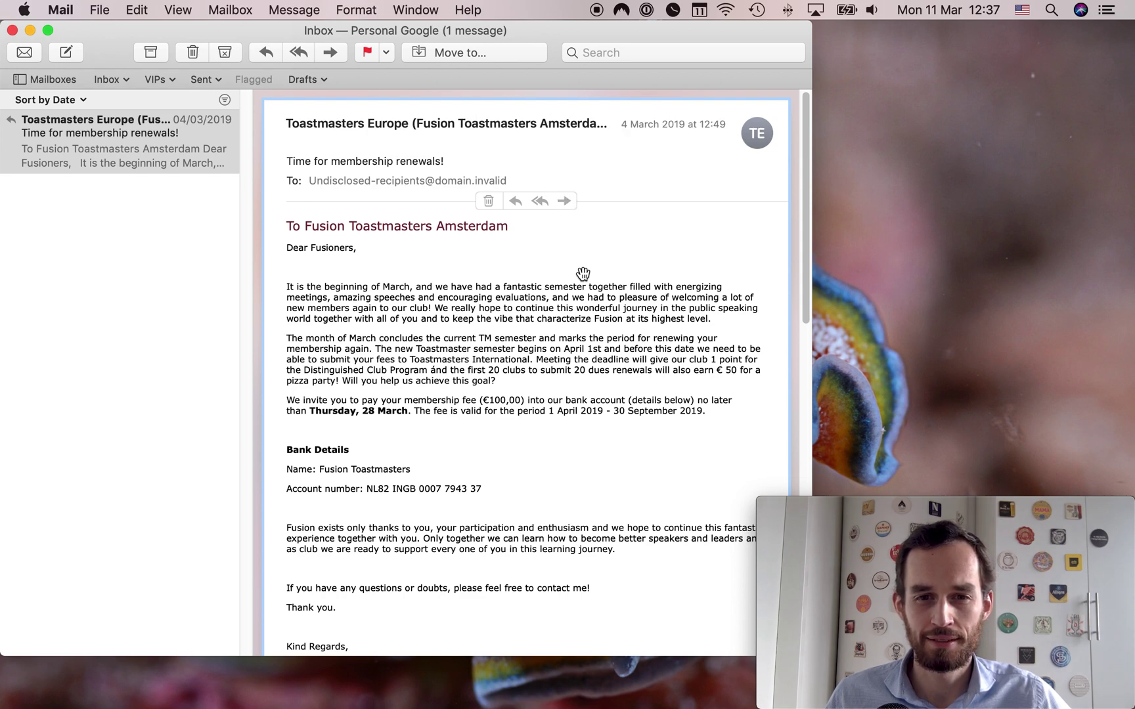
Step: Forward the renewal email to the pasted Mail Drop address, then minimise the Mail window
click(565, 203)
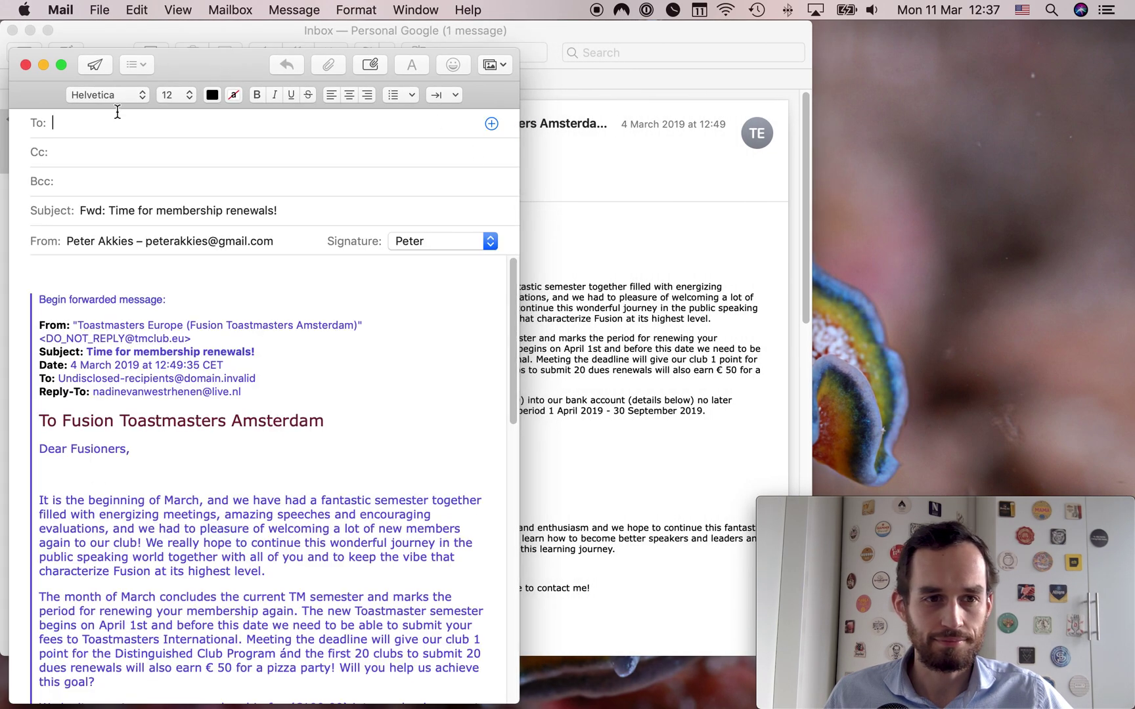
key(super+v)
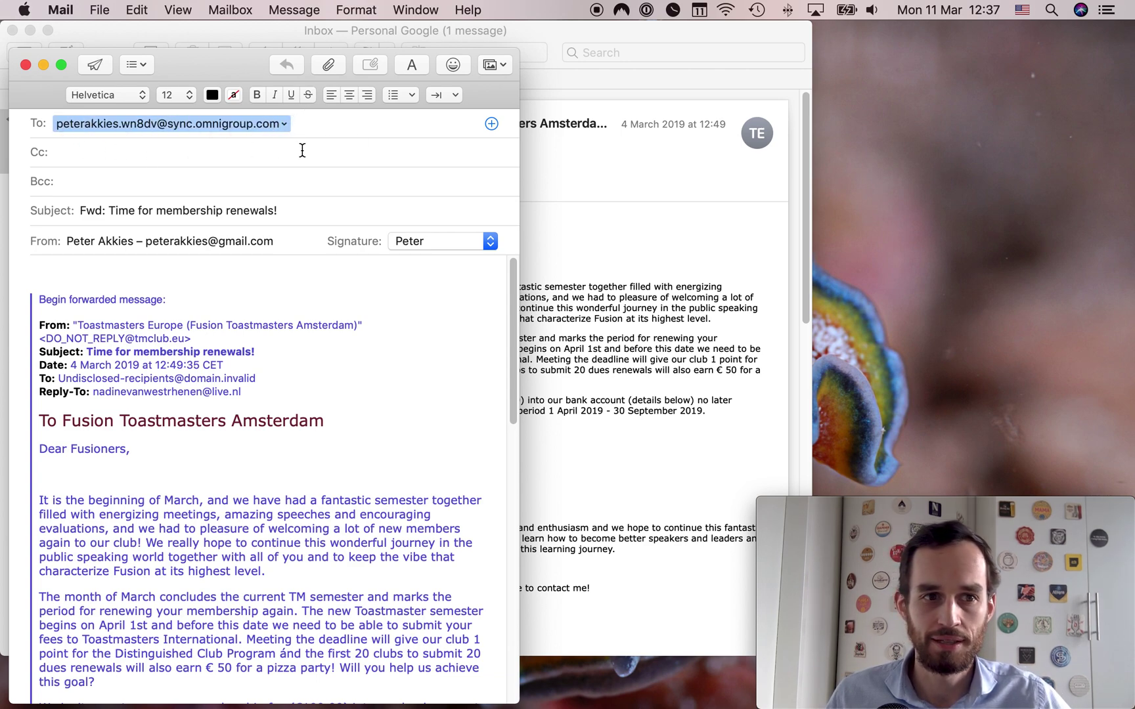
click(95, 64)
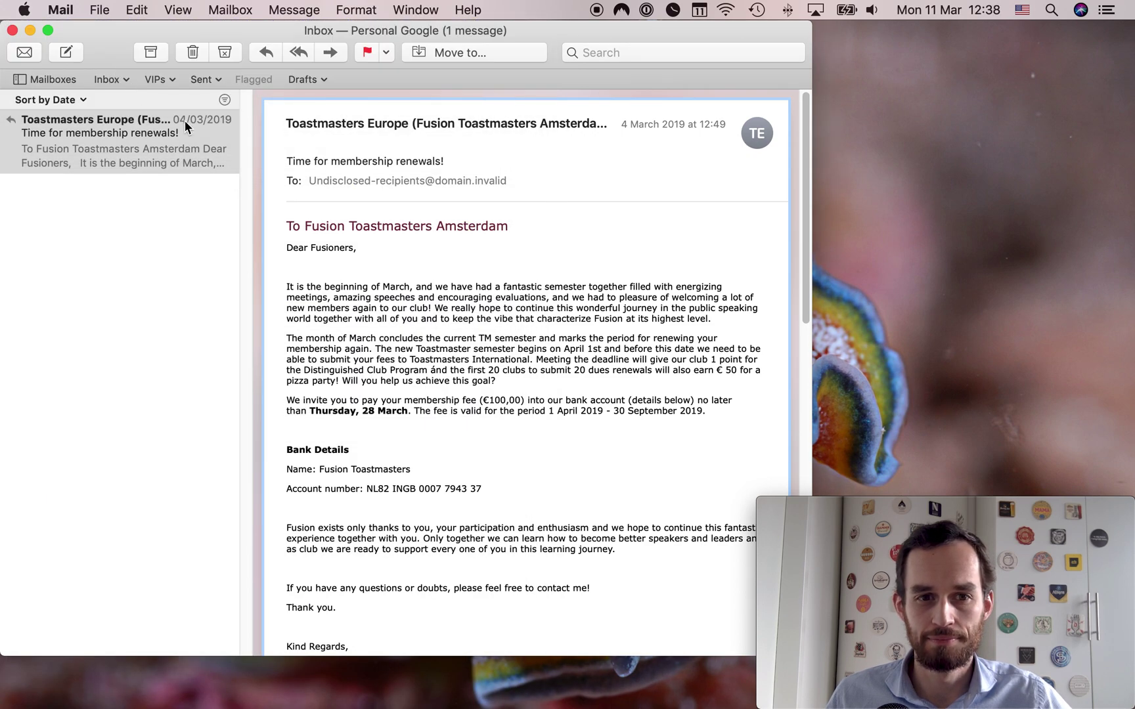
click(30, 30)
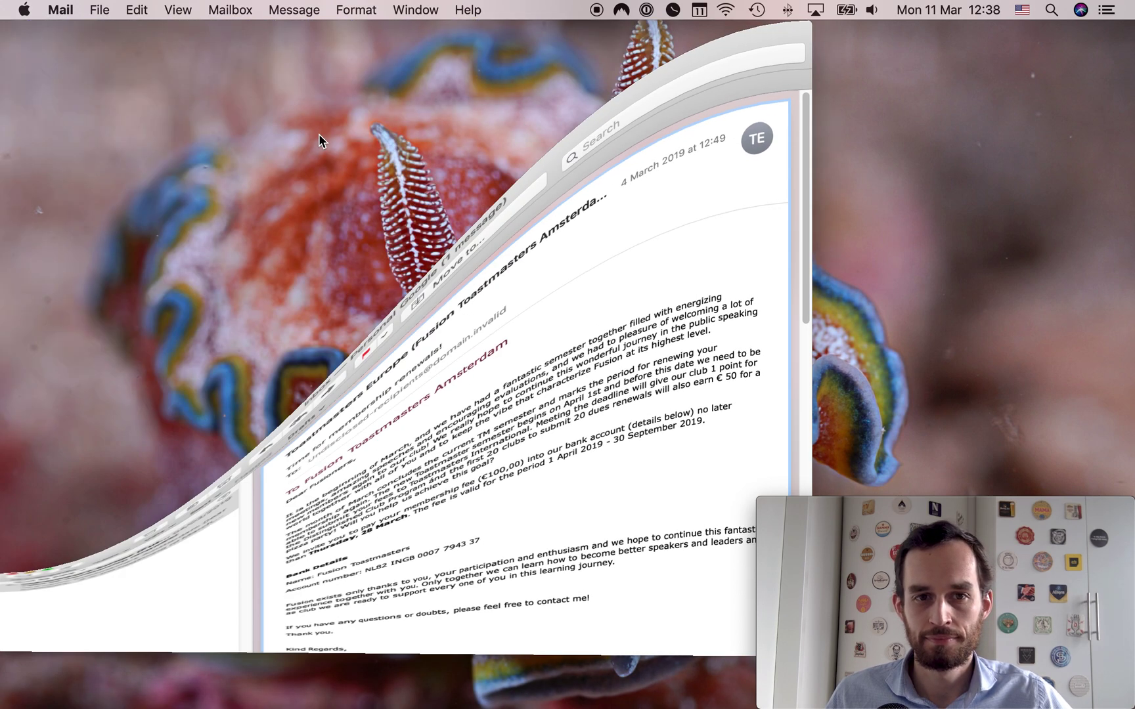
Step: Restore the OmniFocus Inbox window and run File > Sync Now
mouse_move(2, 364)
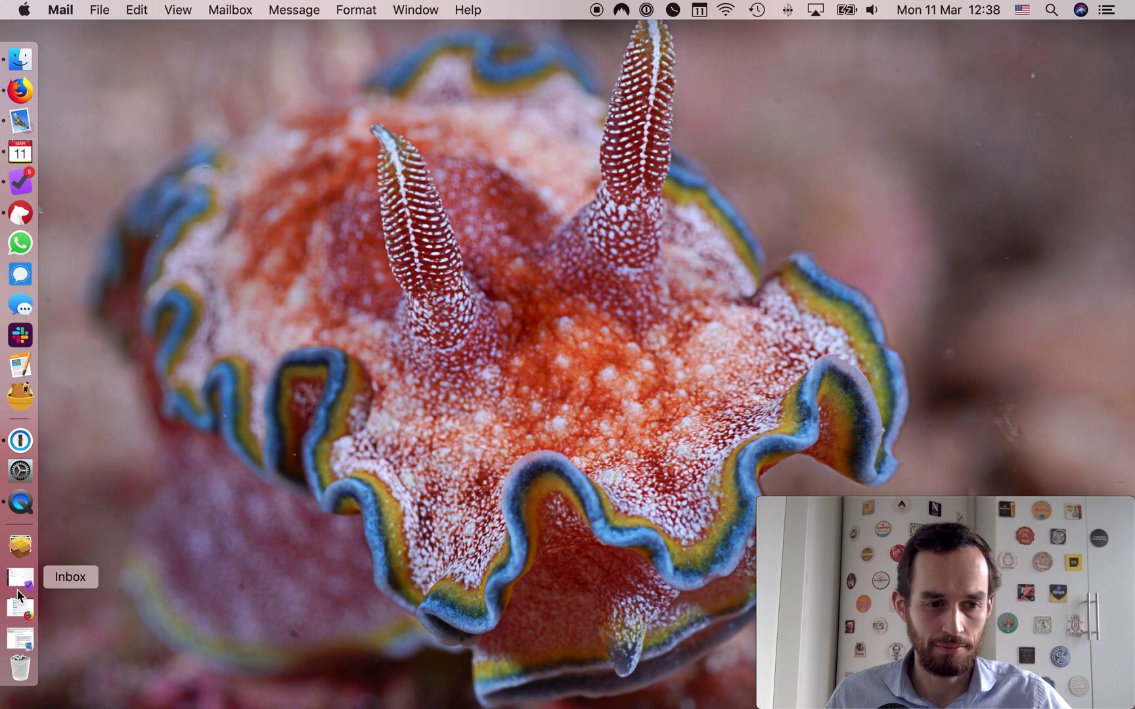
click(20, 578)
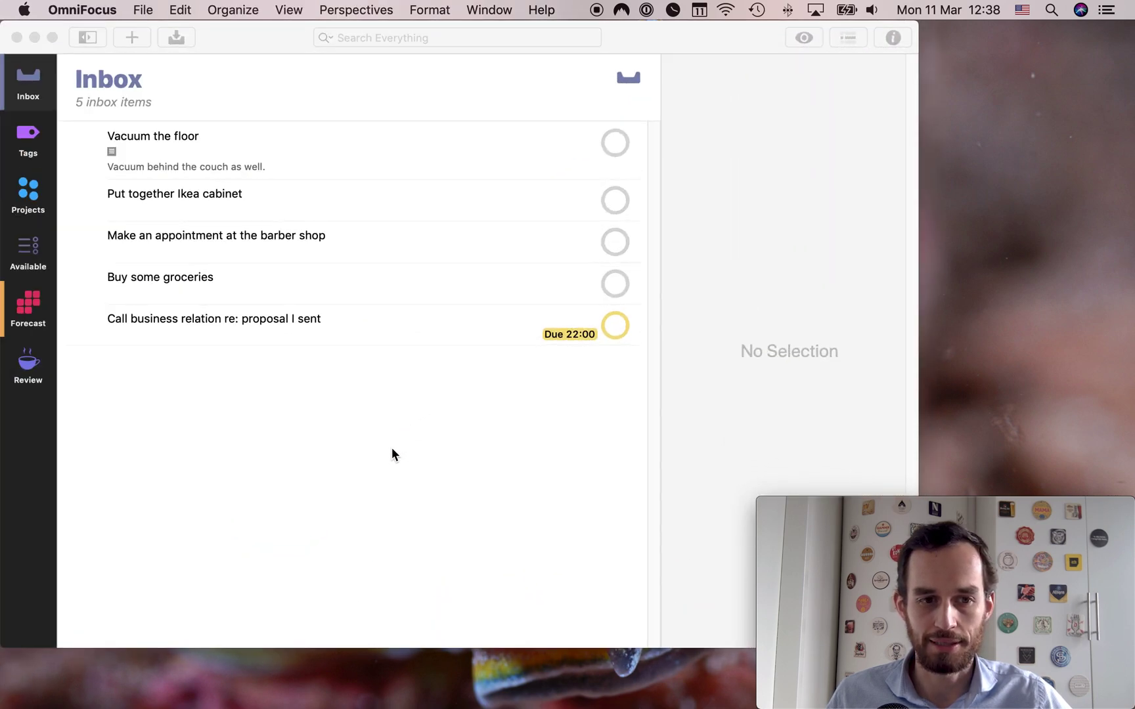
mouse_move(580, 214)
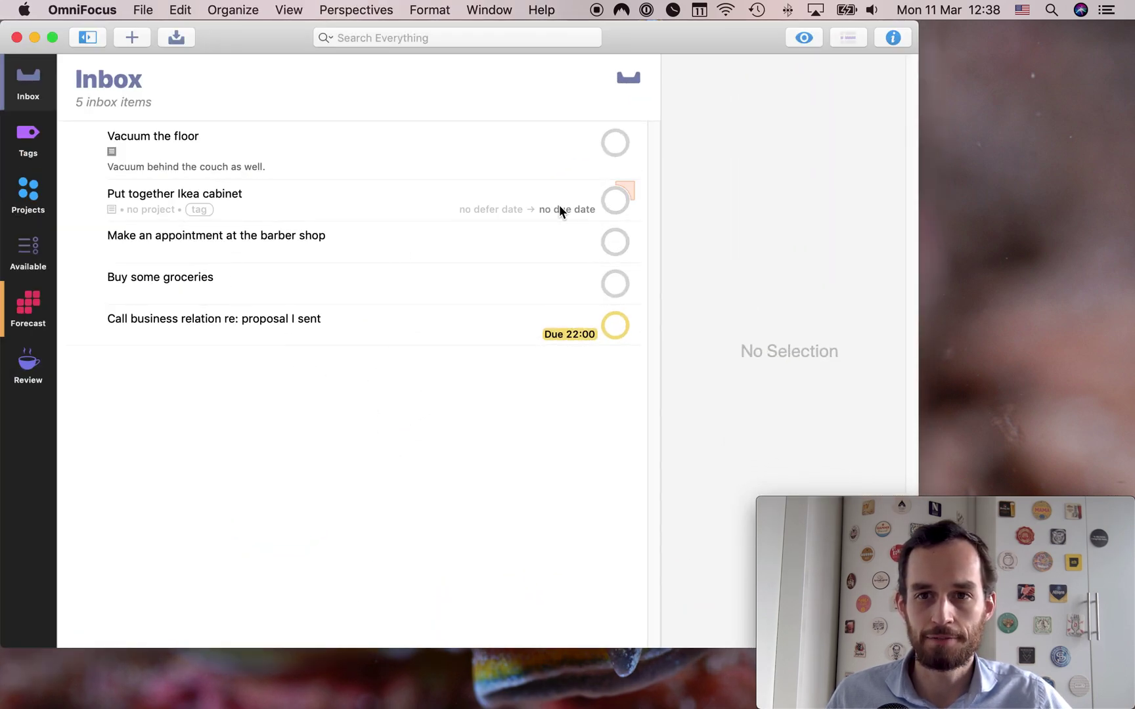
click(151, 8)
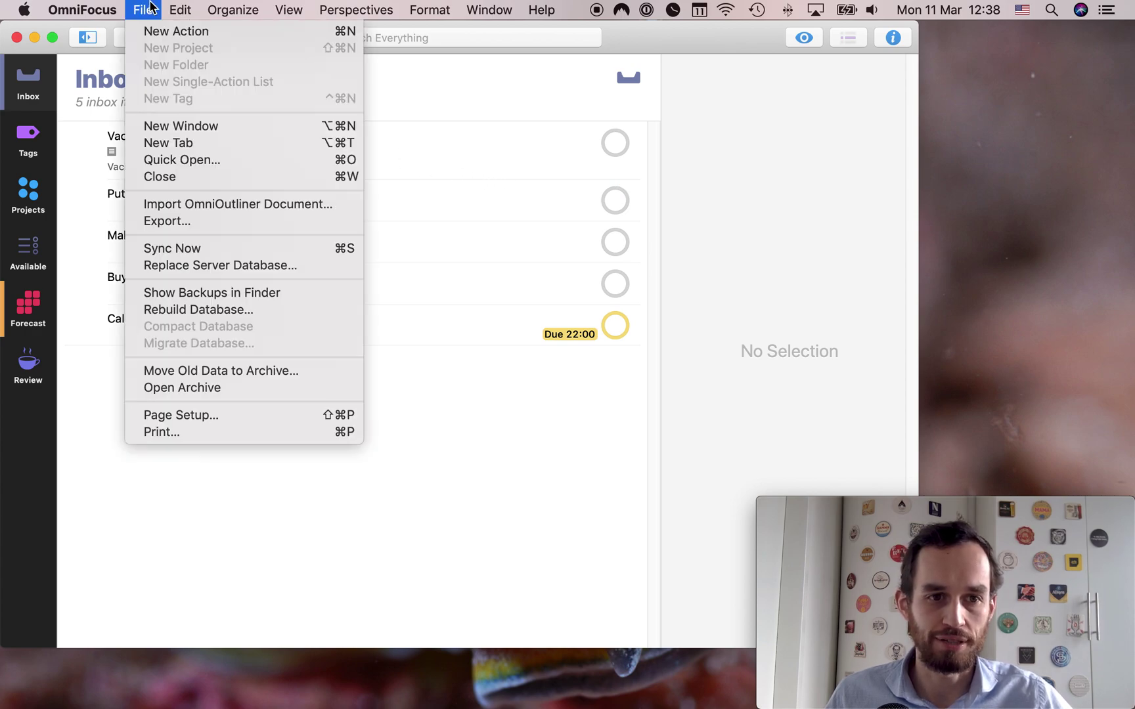
click(209, 248)
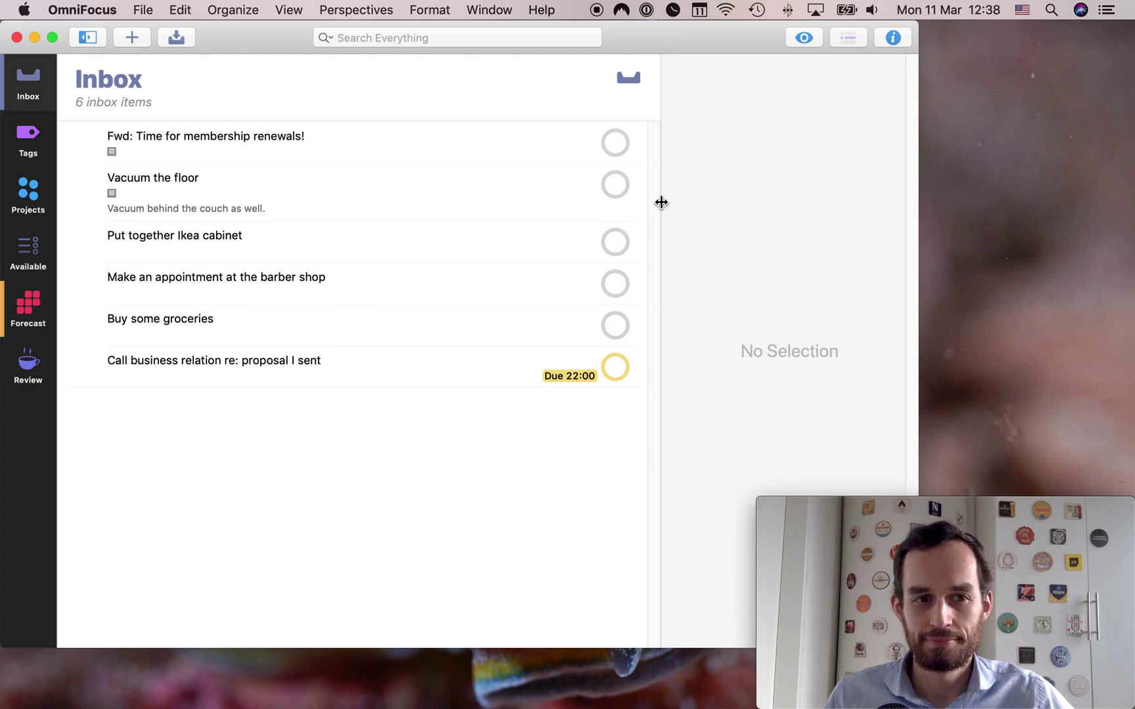
Step: Review the note of the new 'Fwd: Time for membership renewals!' item and select its title
click(339, 145)
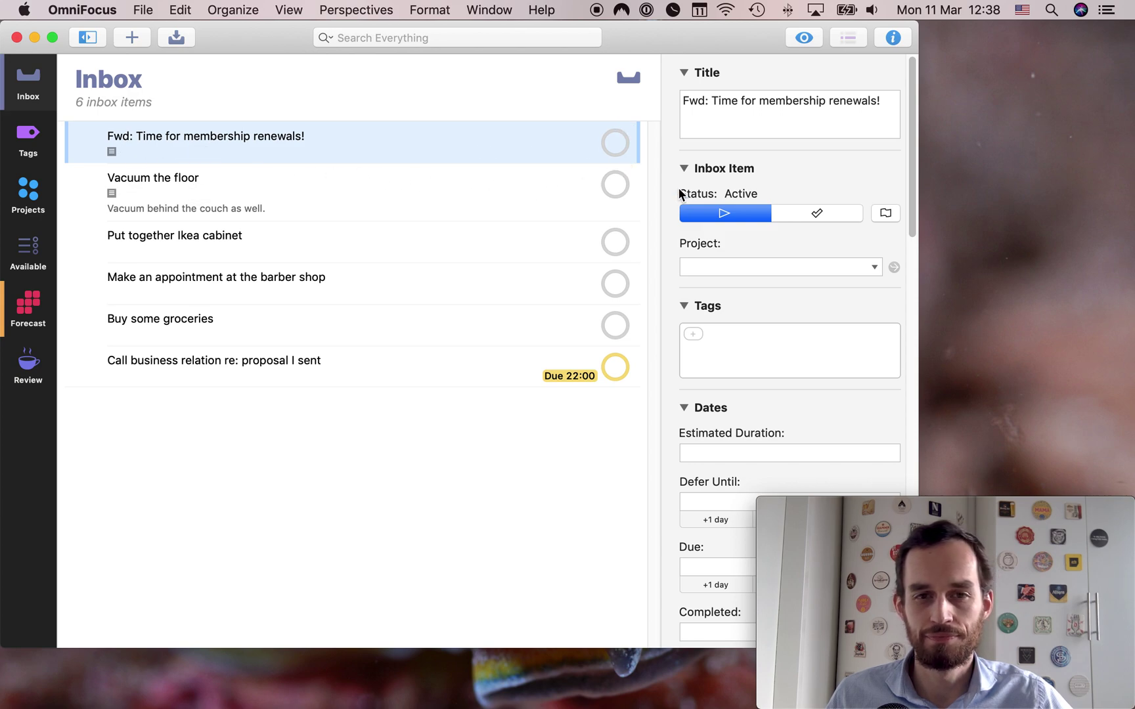
click(112, 153)
scroll(312, 236, down, 1)
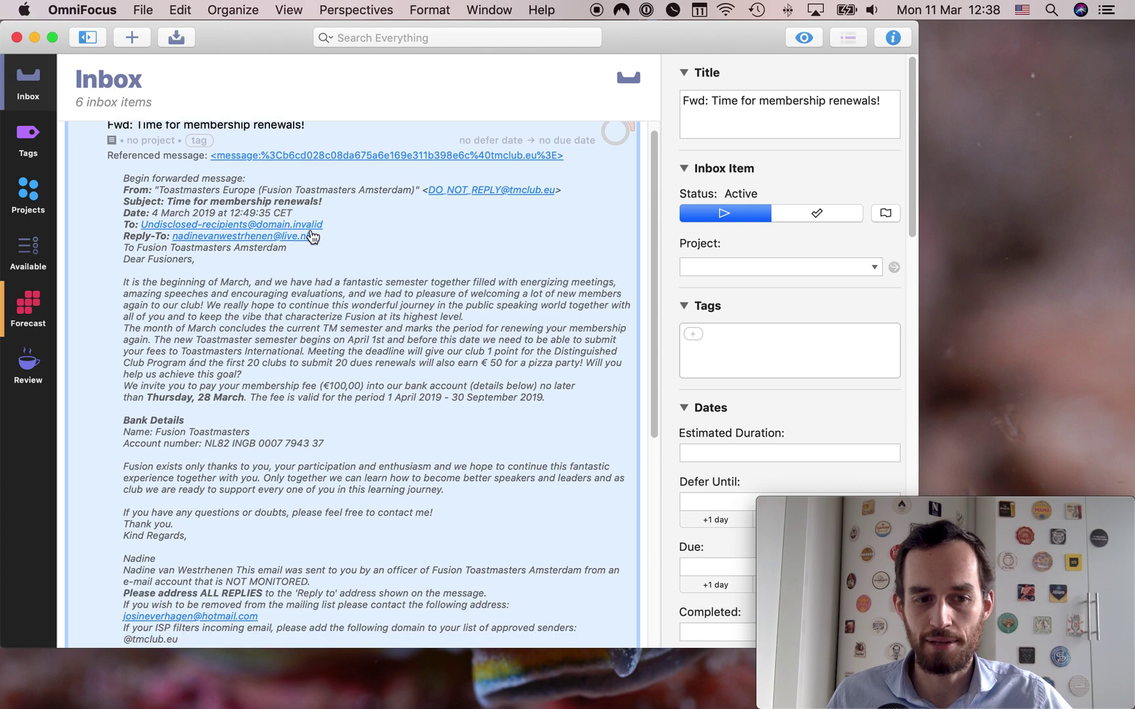
scroll(312, 237, down, 10)
scroll(471, 272, up, 10)
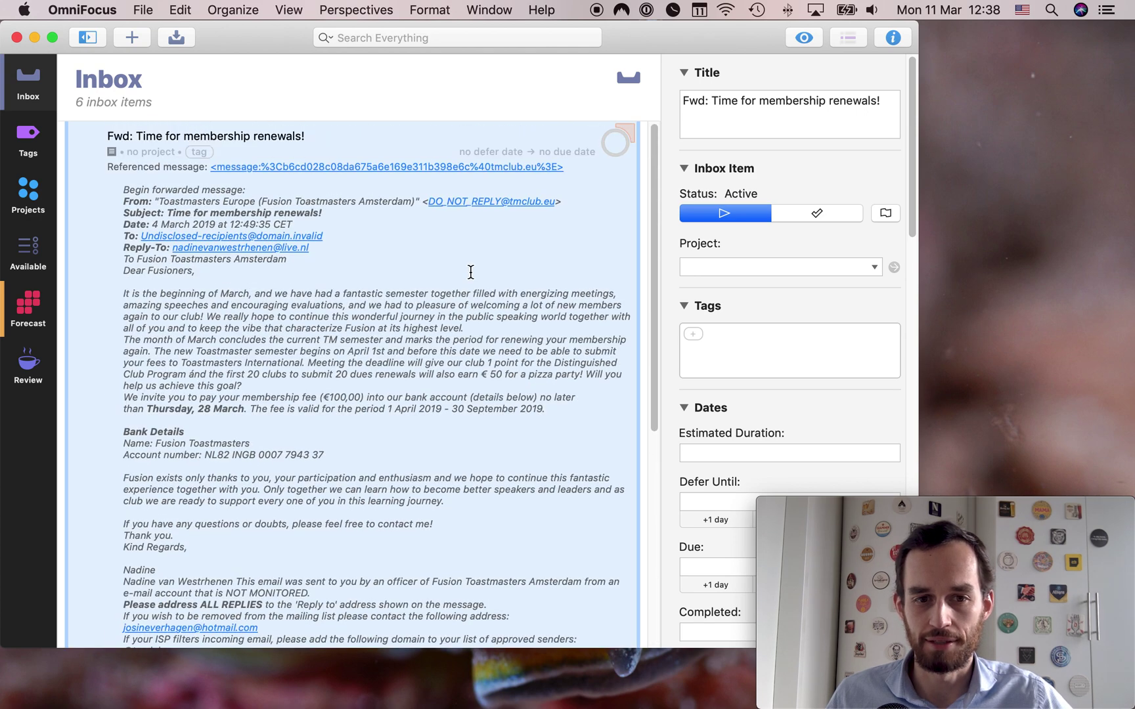
click(111, 152)
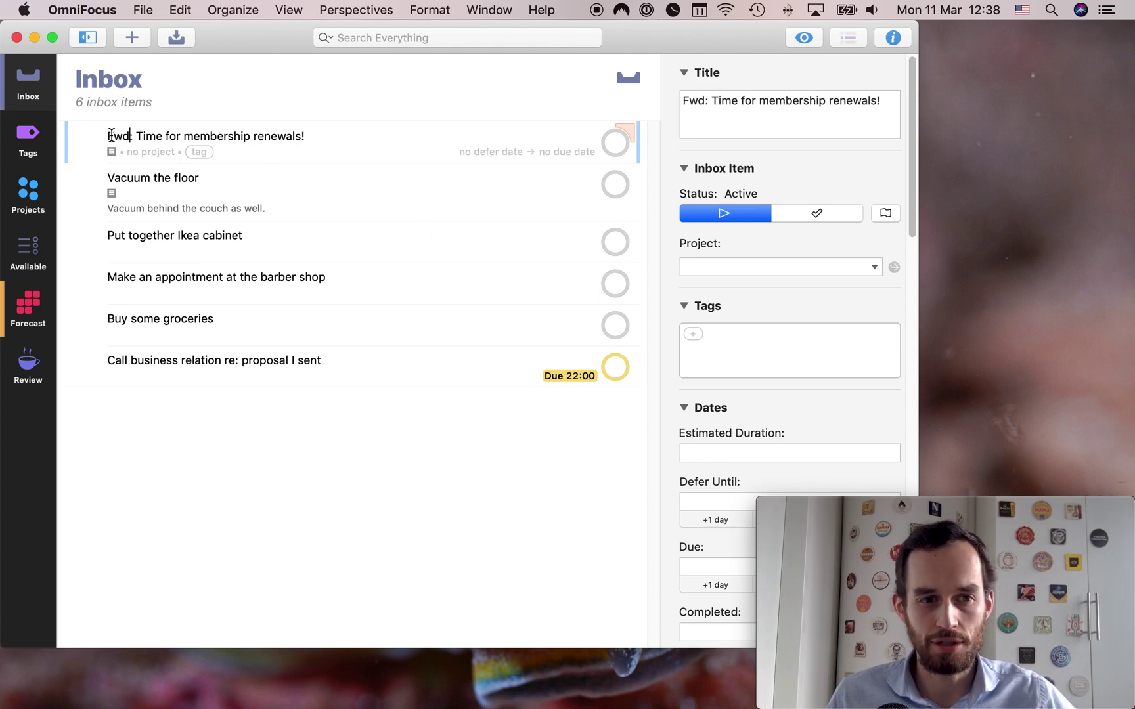
drag(107, 136, 300, 136)
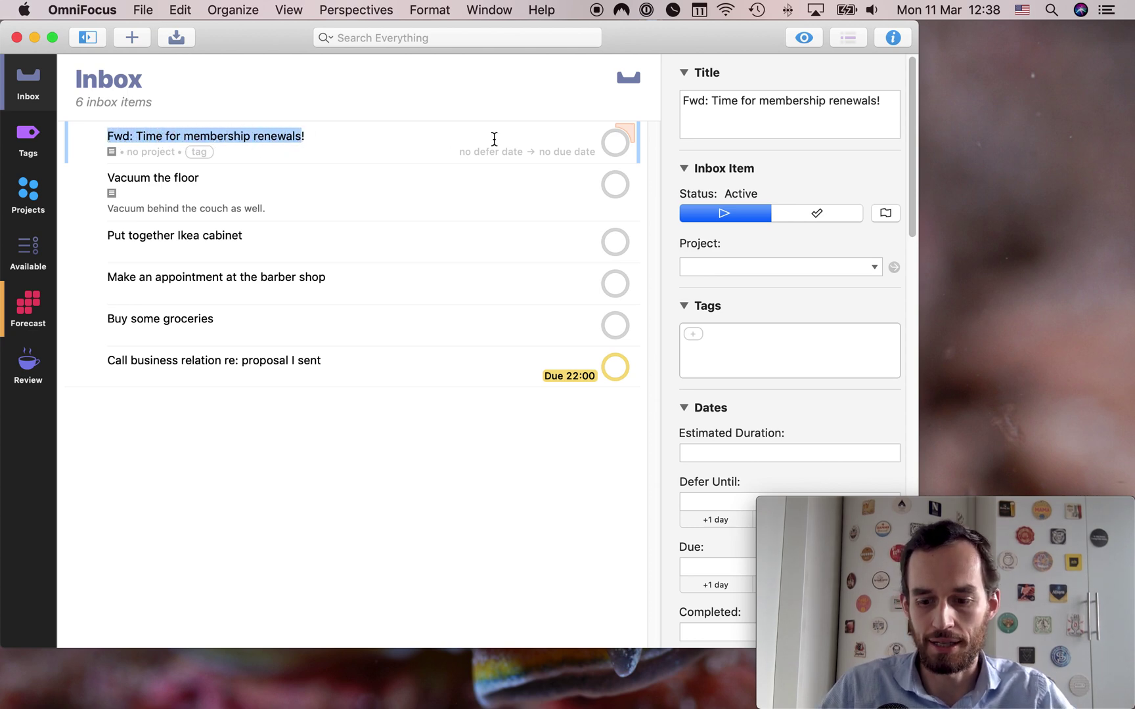
Step: Rename the inbox item to 'Pay Fusion Toastmasters membership fee'
text(Pay Fusion To)
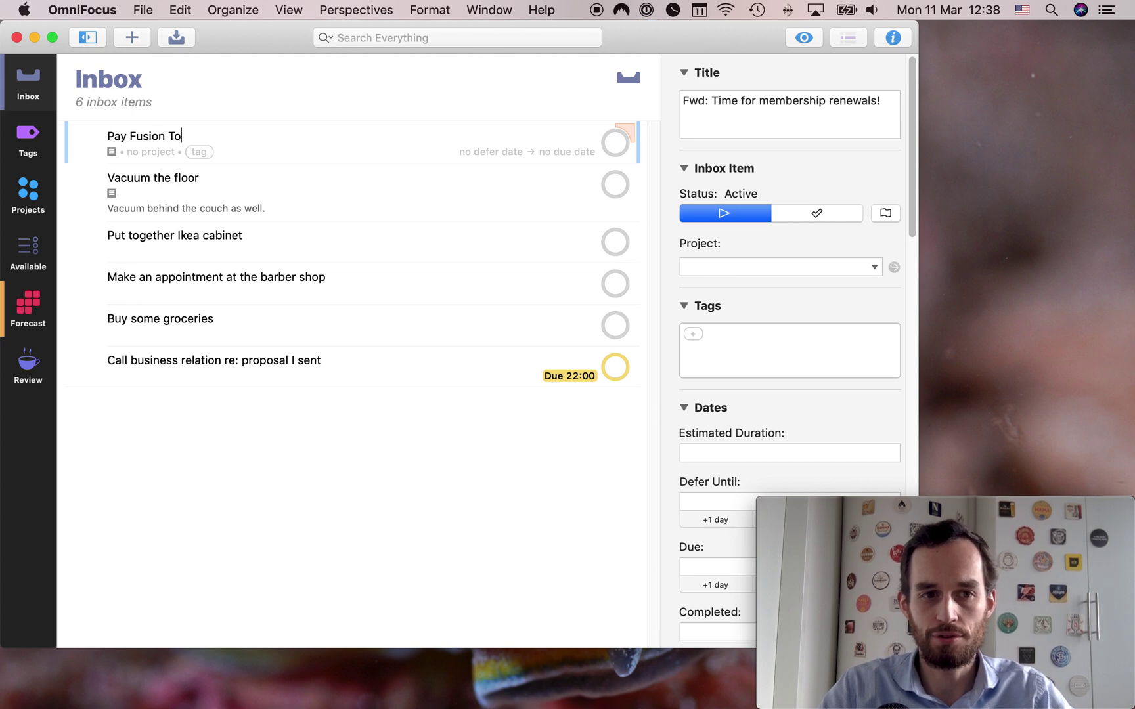
text(astmasters memb)
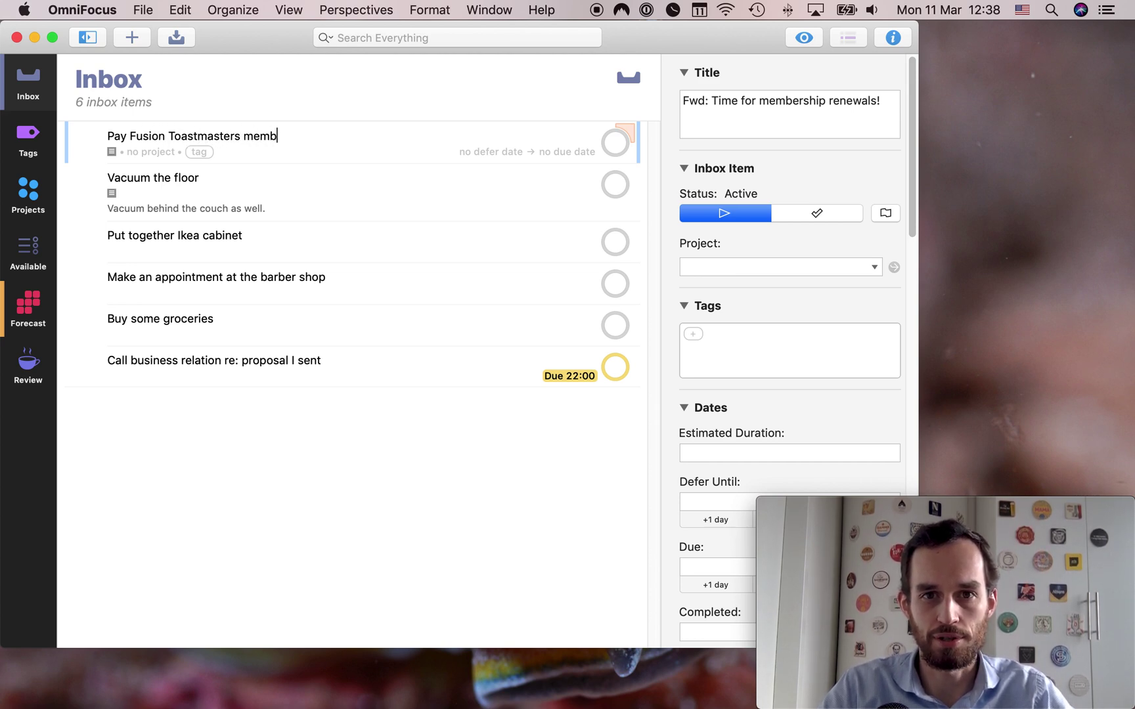
text(ership fee)
key(Return)
click(118, 149)
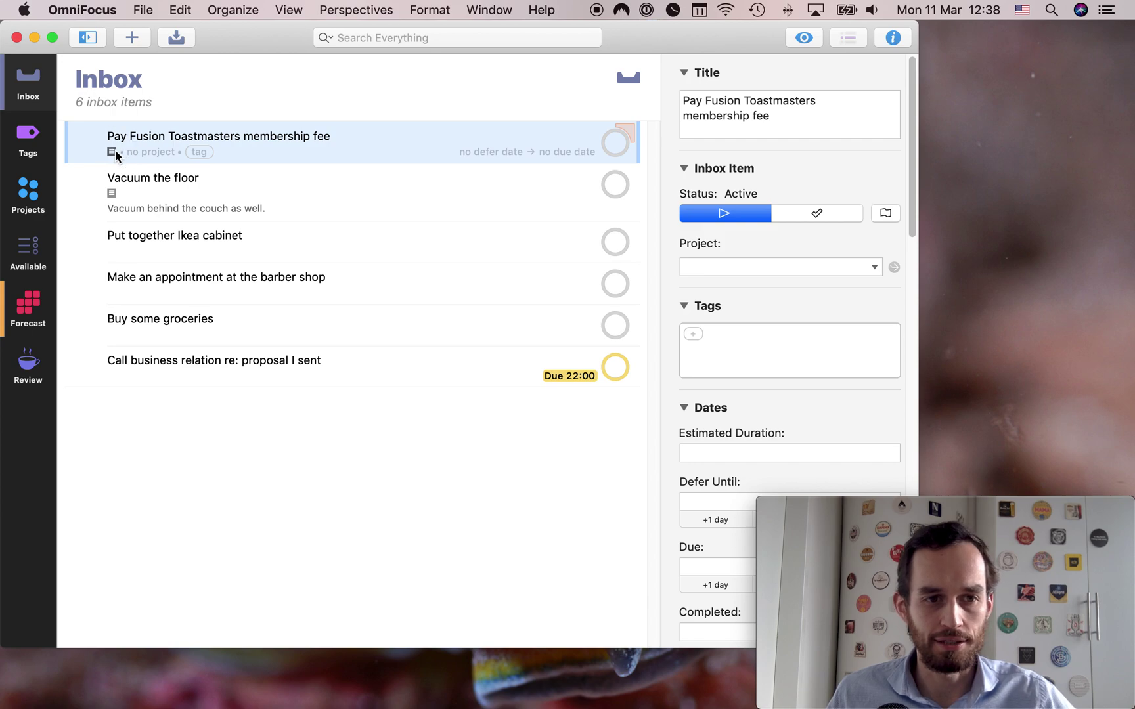
click(115, 150)
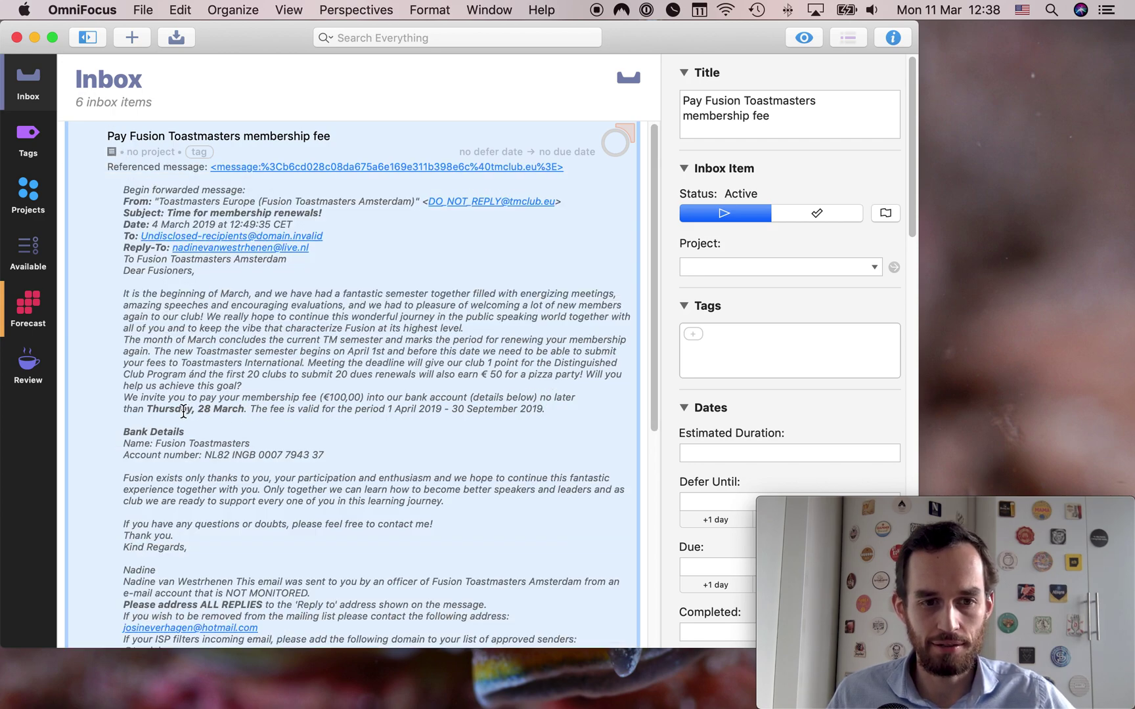
click(113, 155)
Step: Set the task's due date to 27/03/2019, correcting it from March 28
click(546, 152)
text(M)
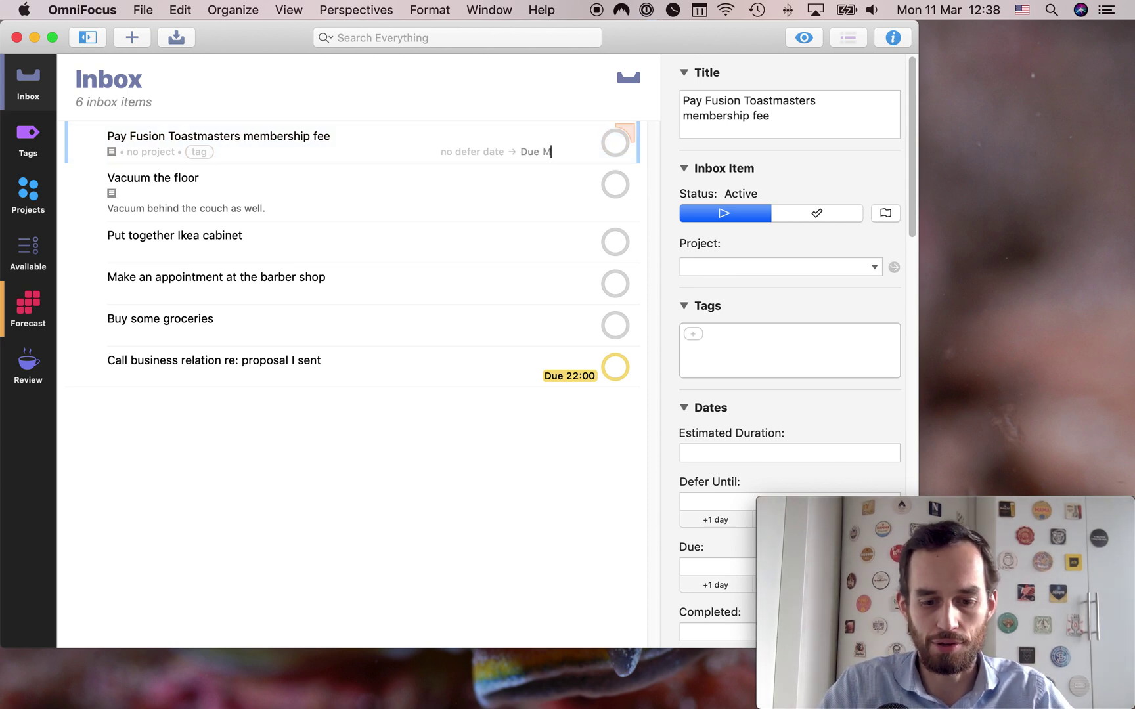
text(arch 28)
key(Return)
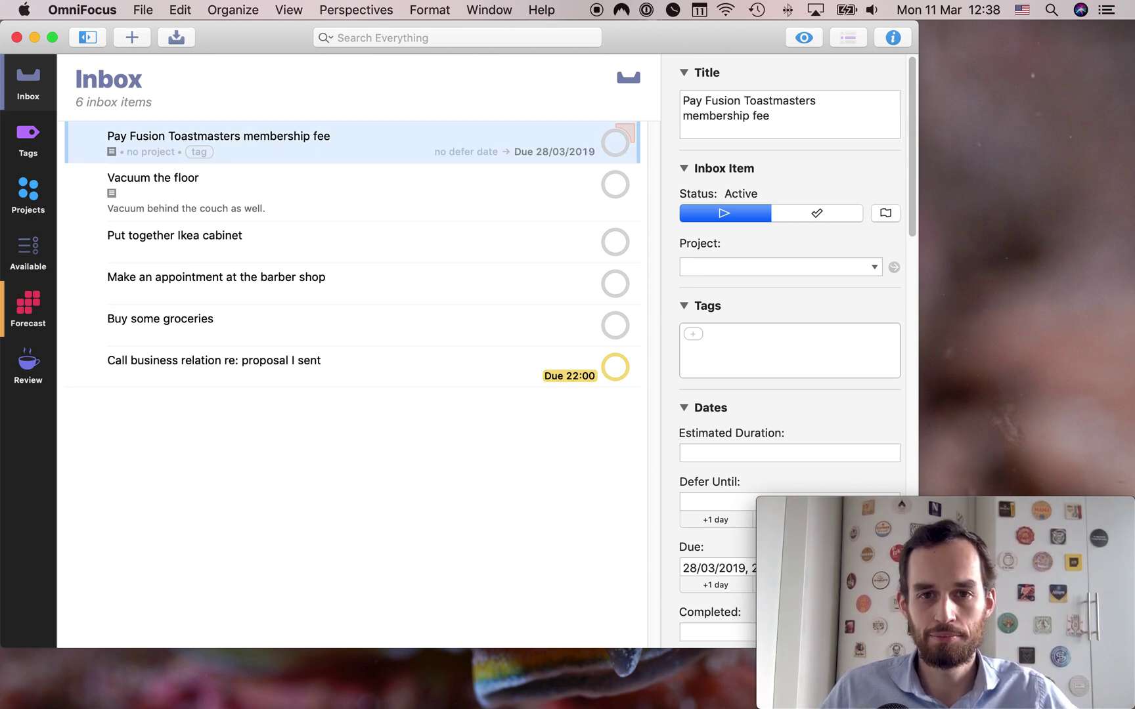
click(557, 144)
click(551, 145)
key(BackSpace)
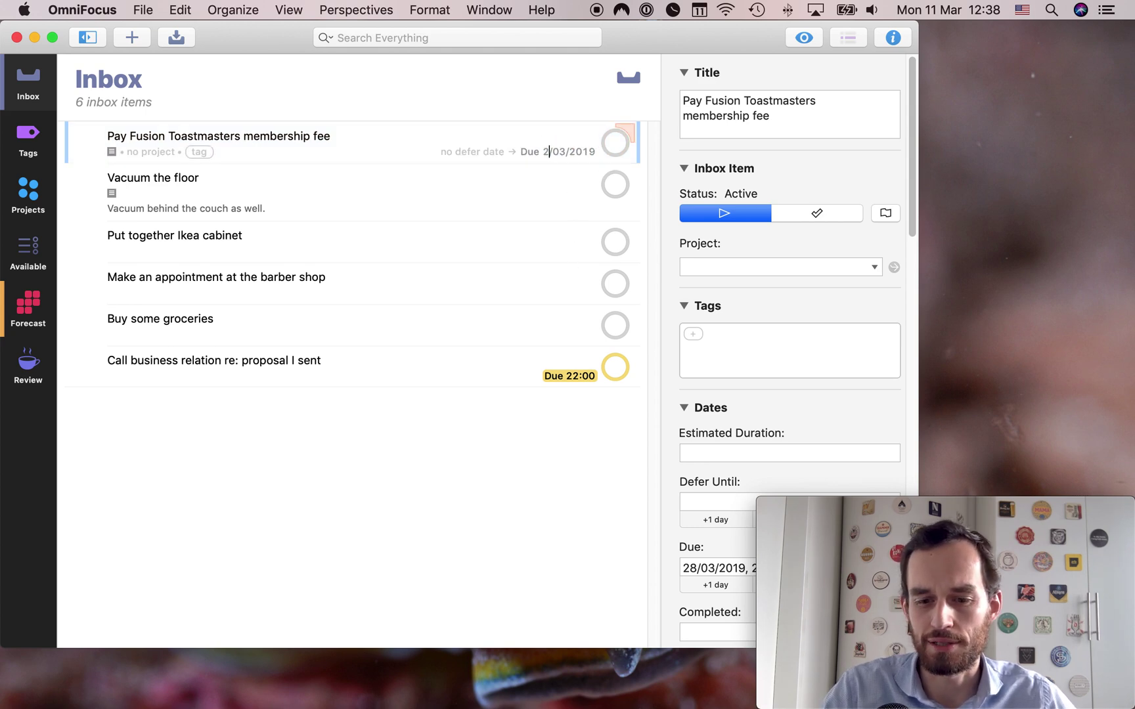
text(7)
key(Return)
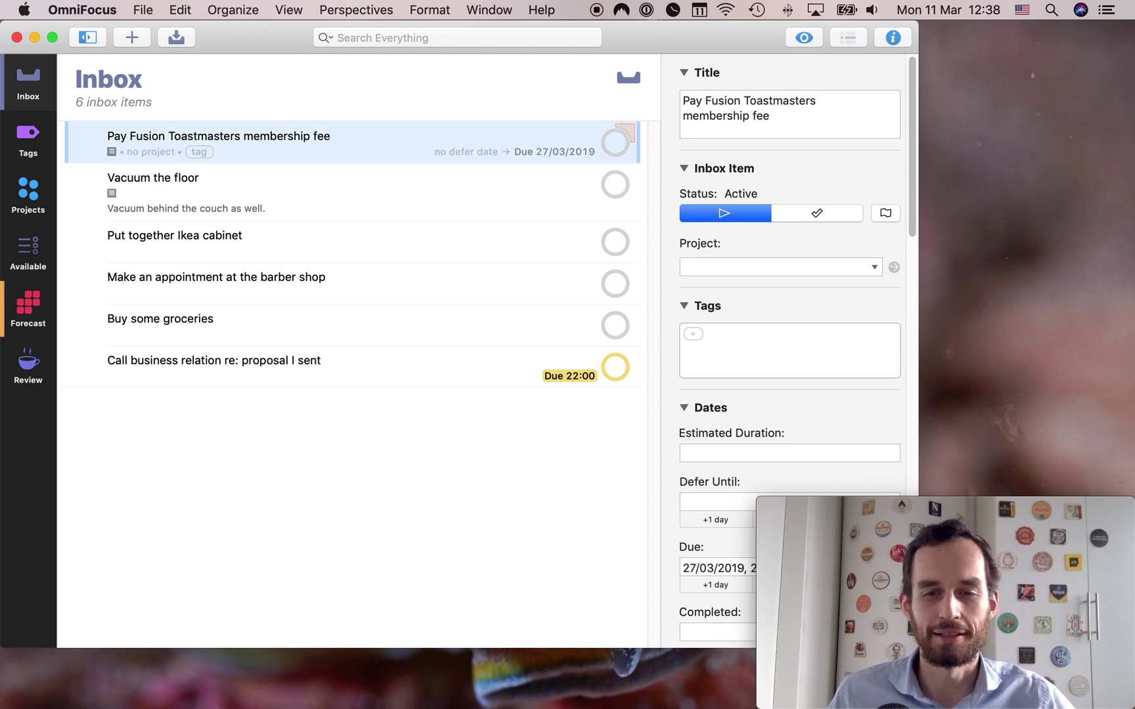
click(544, 418)
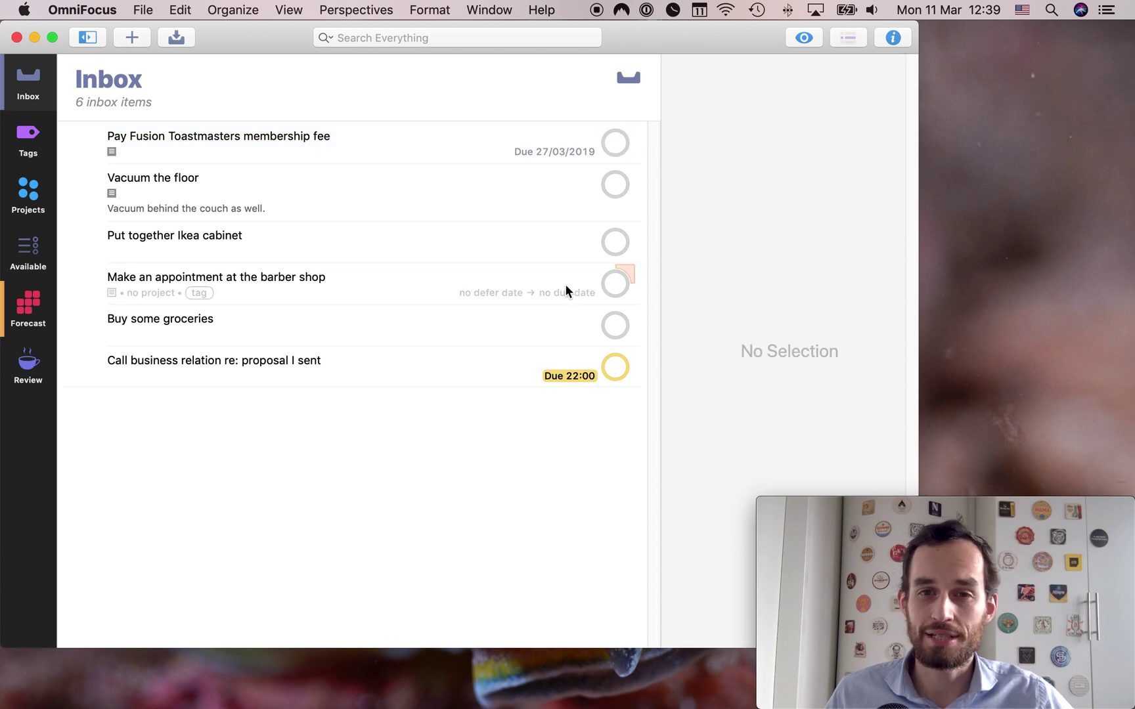